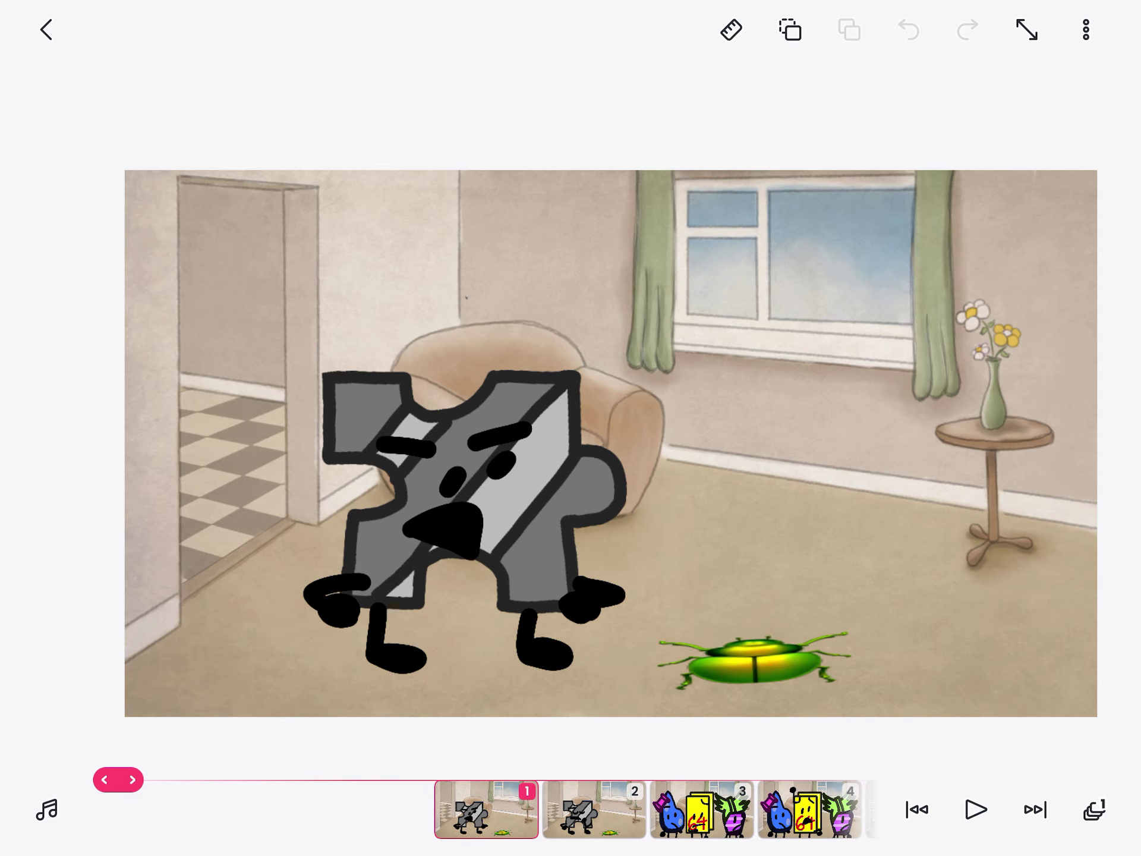
Step: Step through the timeline frame by frame from frame 3 to frame 10, toward the hard-hat character scene
left_click(696, 810)
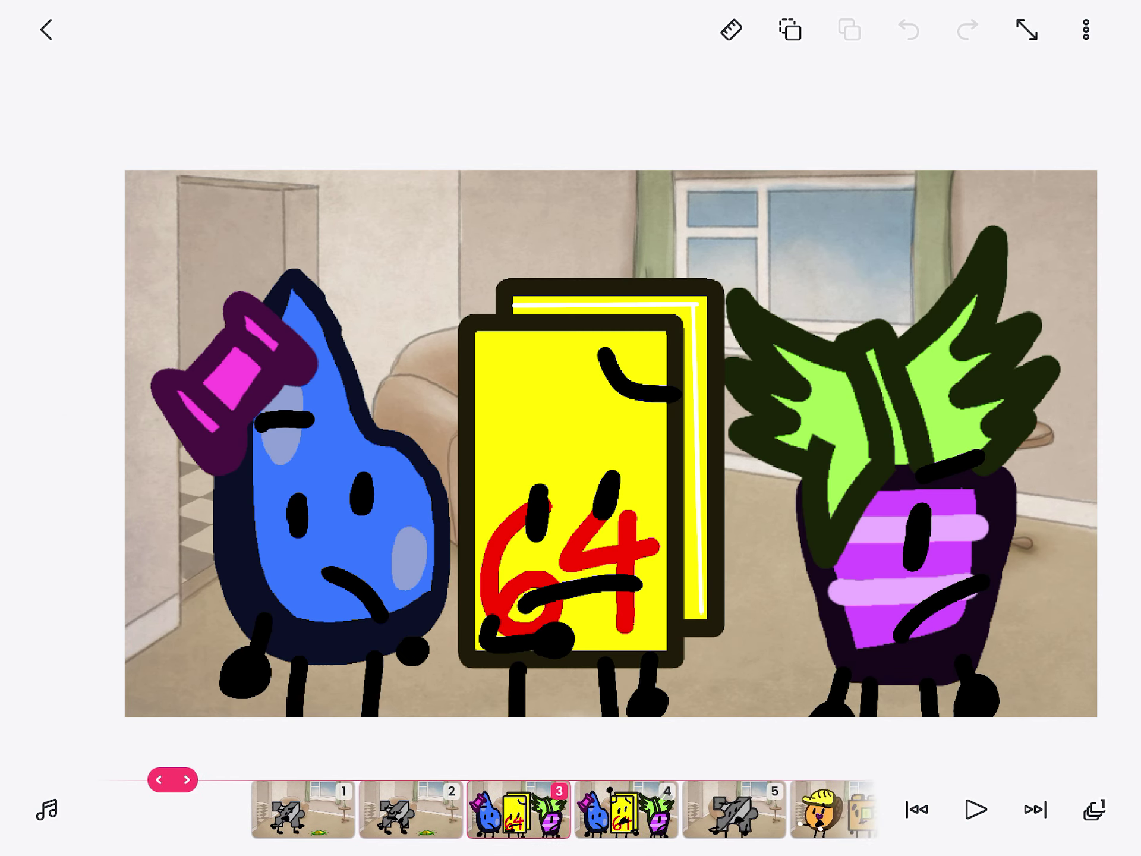
left_click(592, 810)
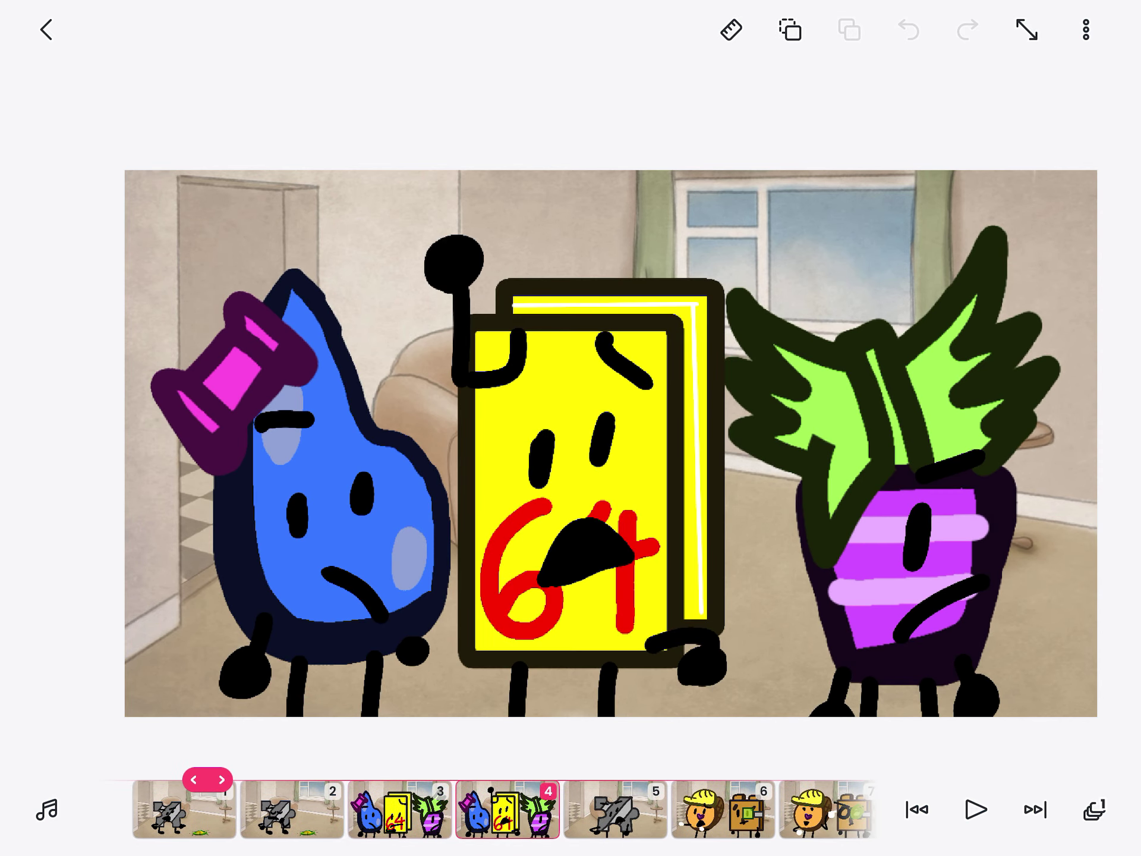
left_click(592, 810)
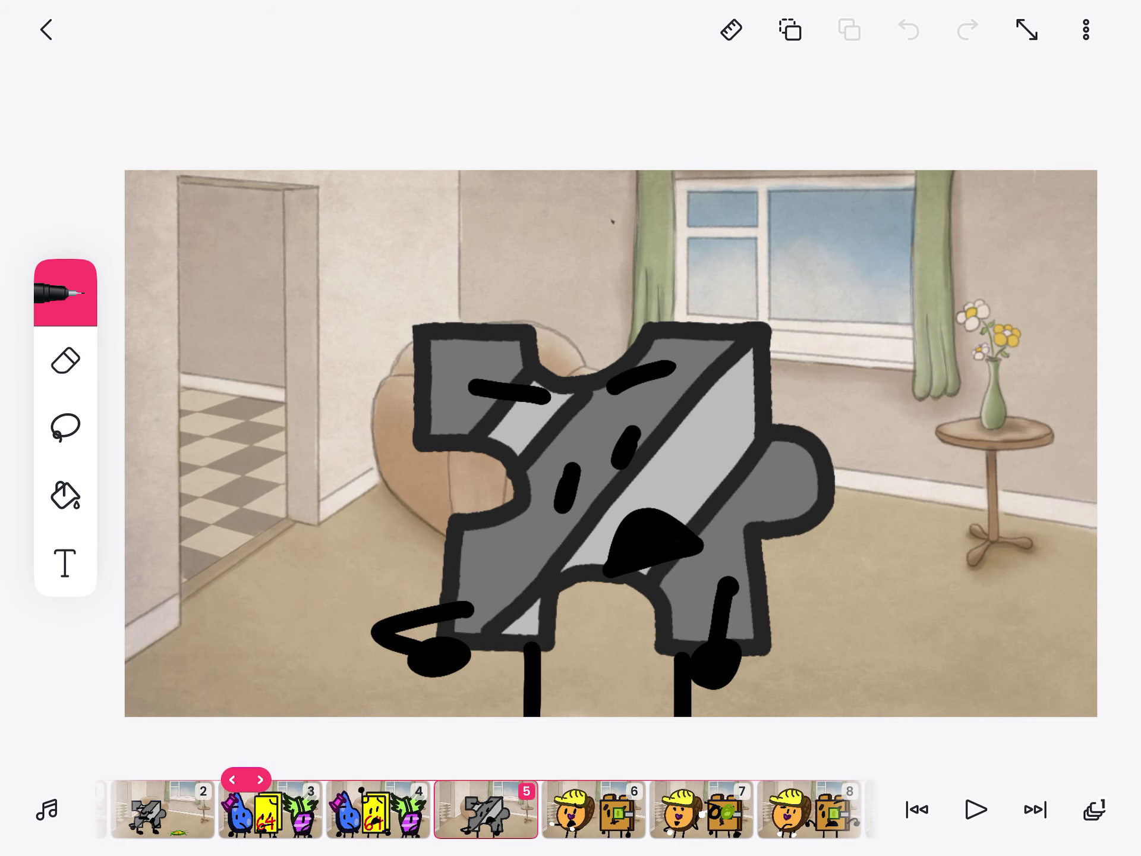
left_click(571, 810)
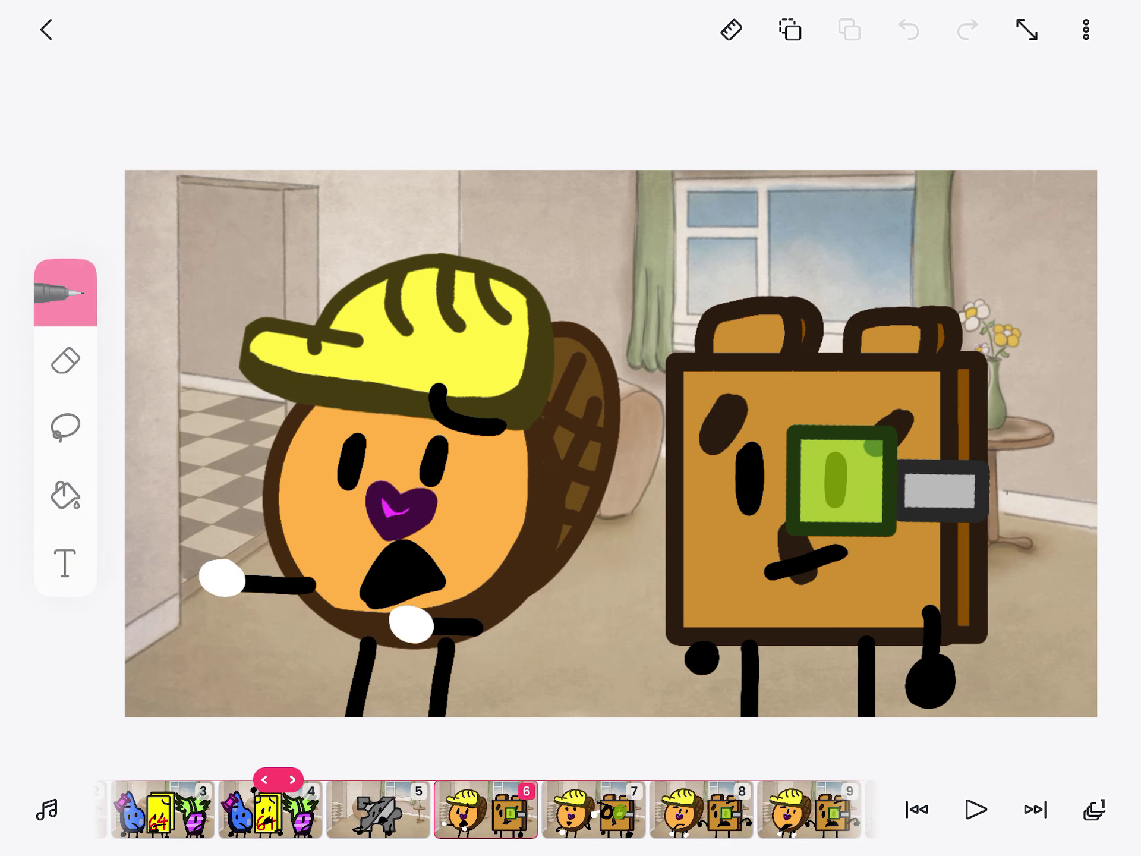
left_click(592, 809)
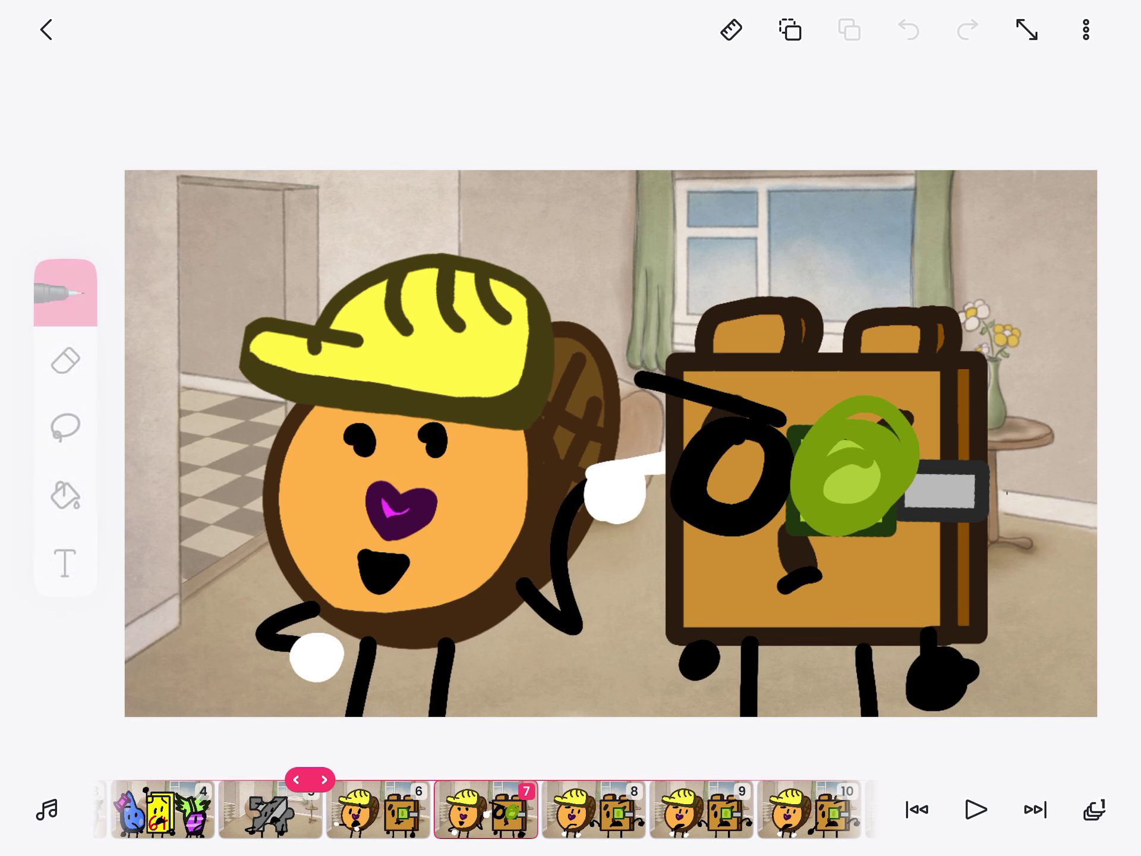
left_click(592, 810)
left_click(624, 809)
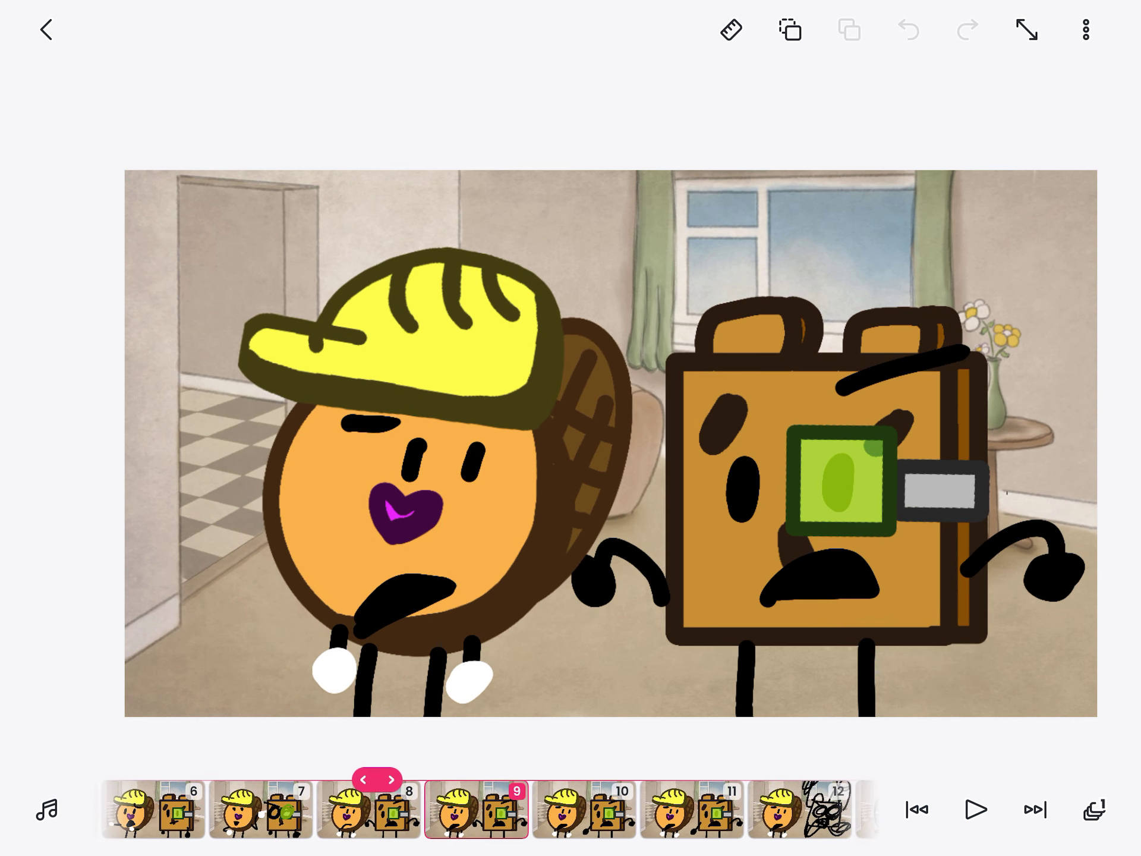
left_click(593, 809)
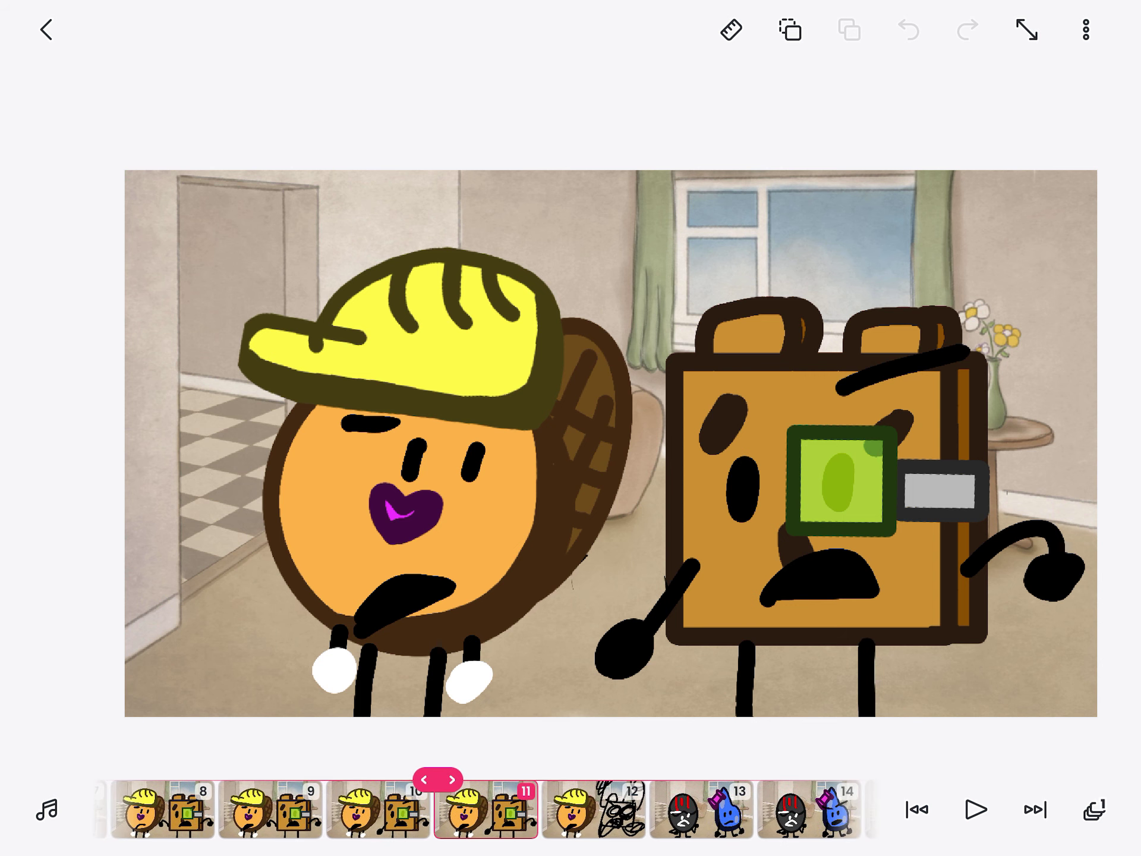
Step: Review the timeline from the frame 12 sketch through frames 13–16, skipping ahead to frame 18
left_click(682, 809)
left_click(629, 810)
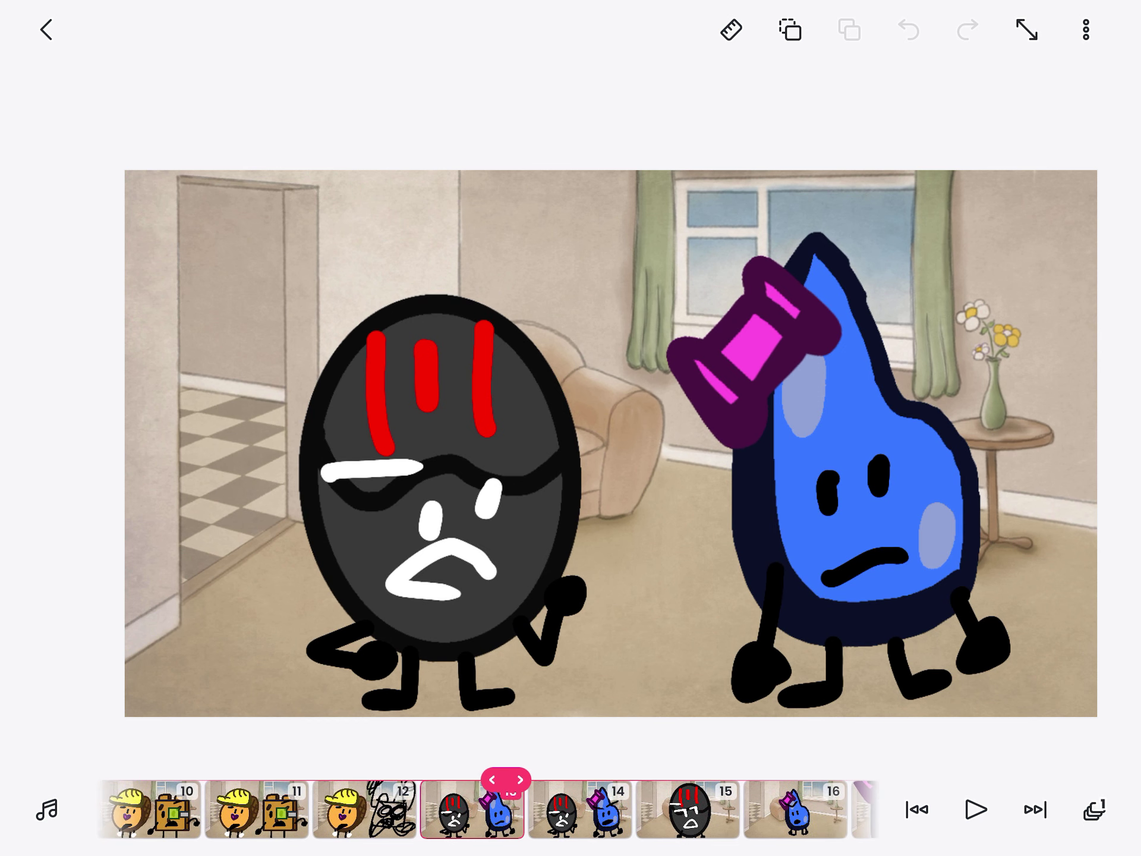
left_click(574, 809)
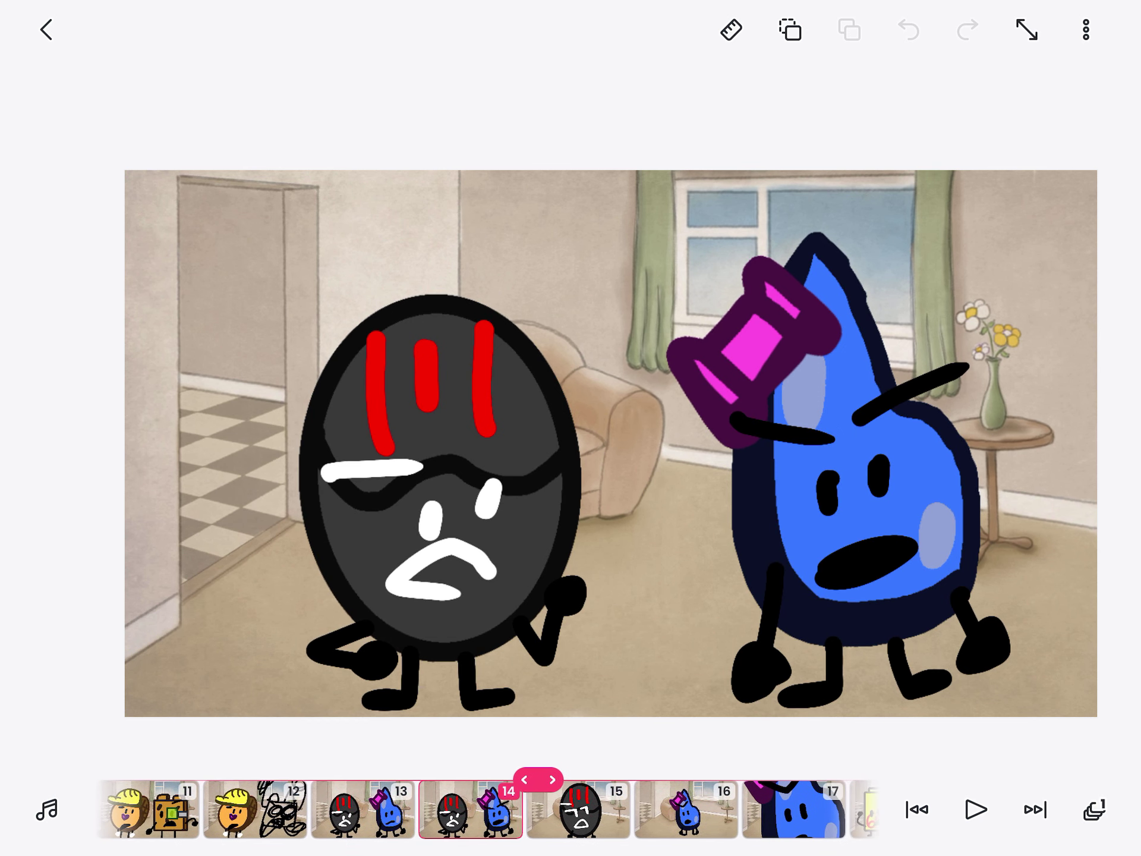
left_click(575, 809)
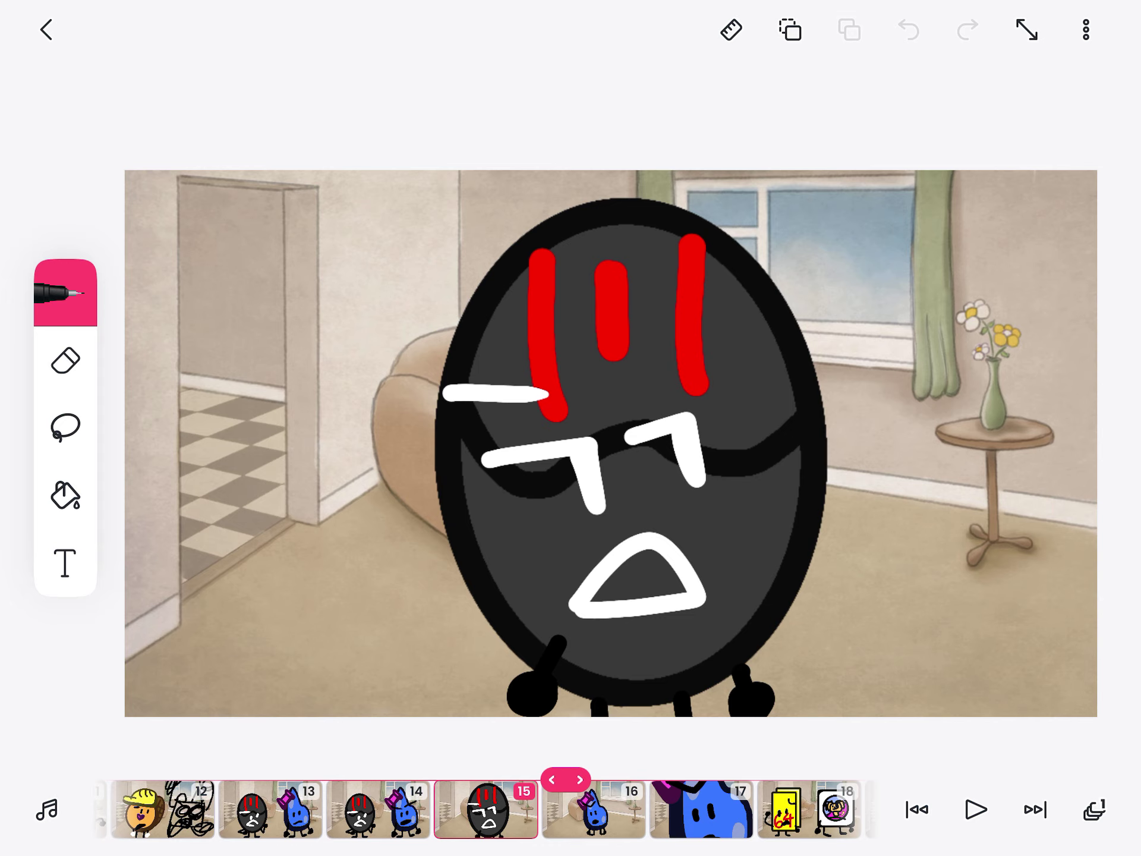
left_click(588, 809)
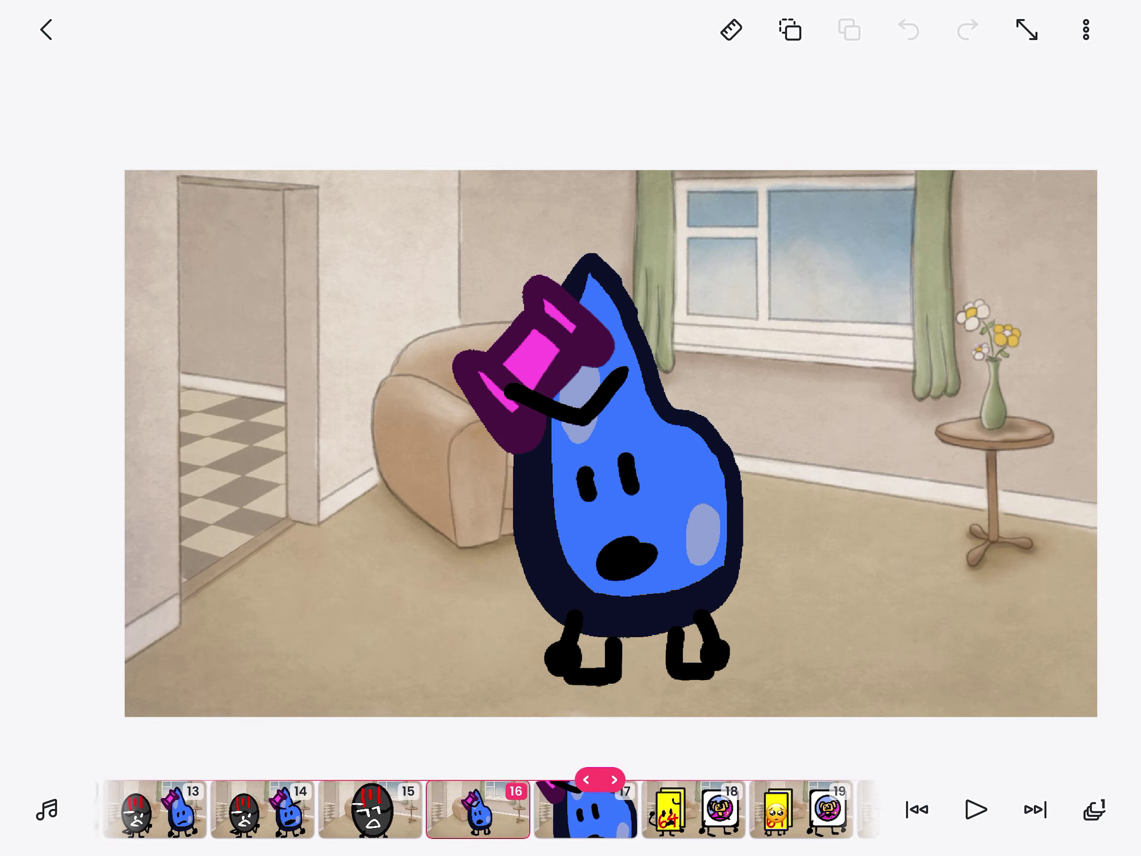
left_click(589, 809)
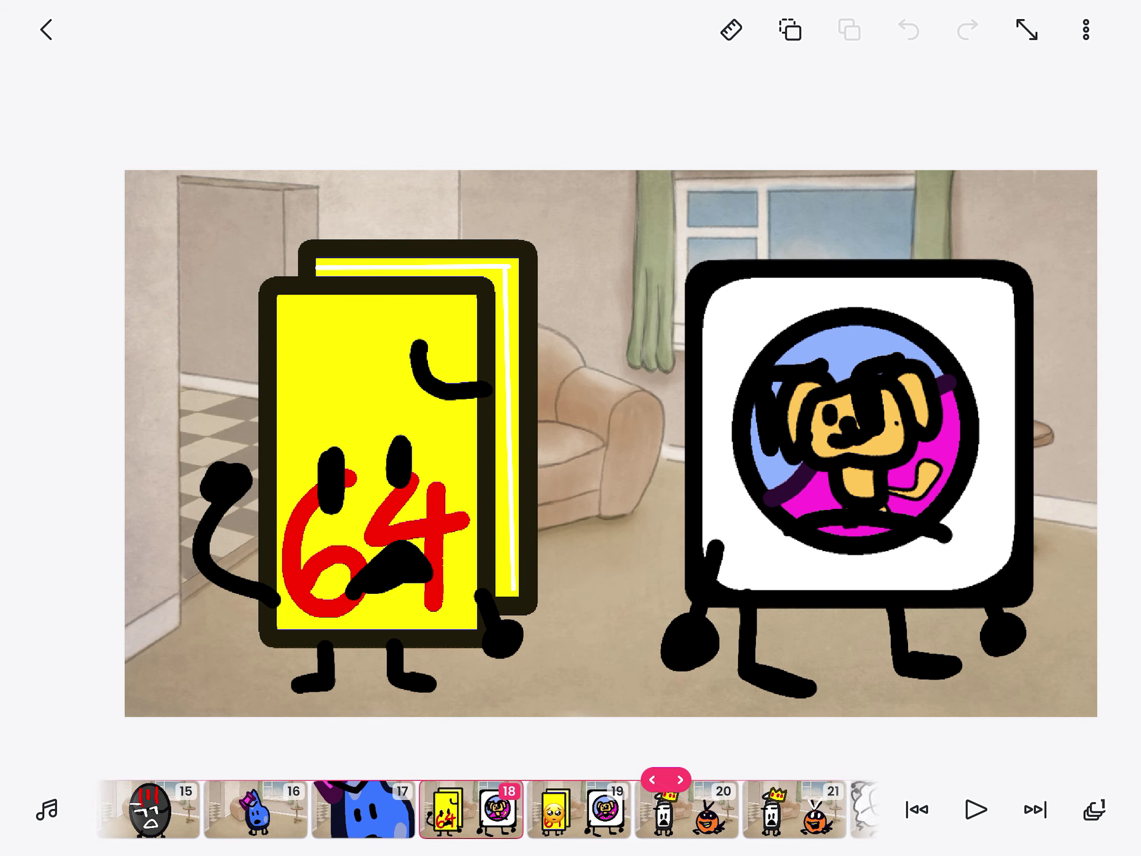
Step: Continue through frames 19 to 23, finishing on the final frame 24
left_click(580, 809)
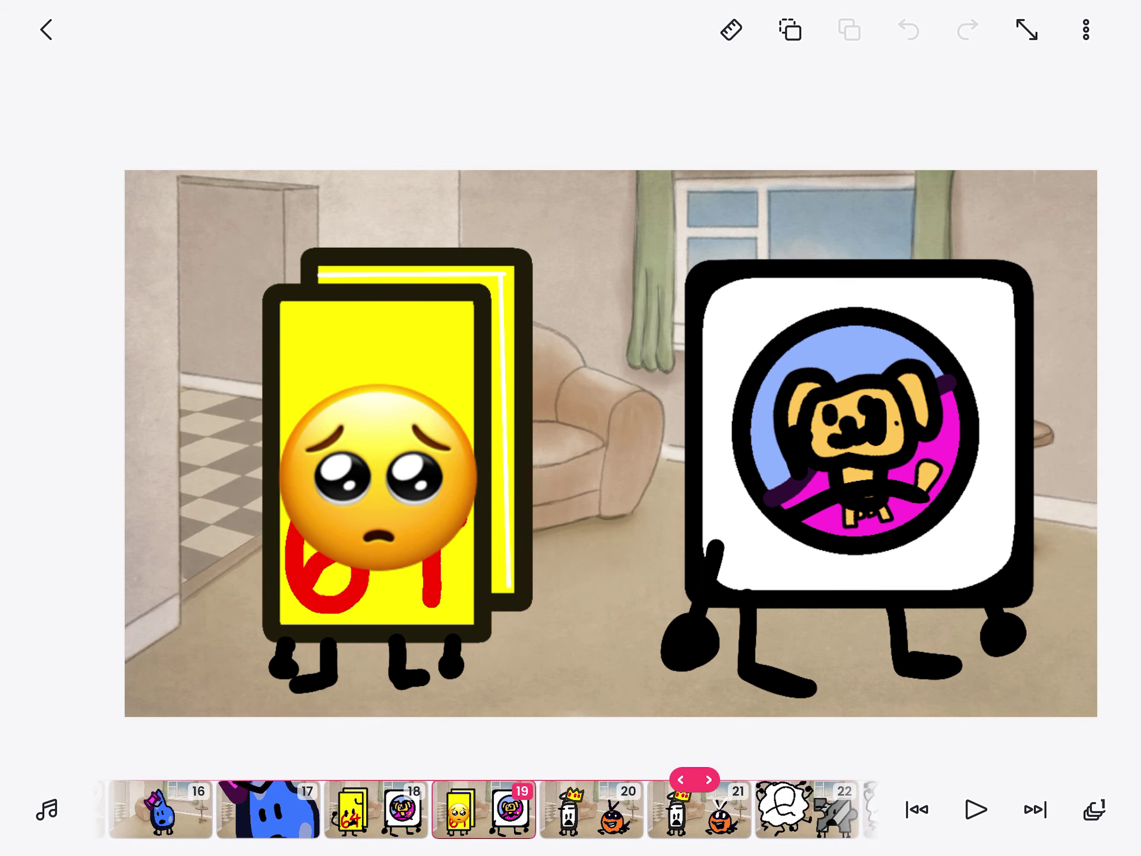
left_click(570, 810)
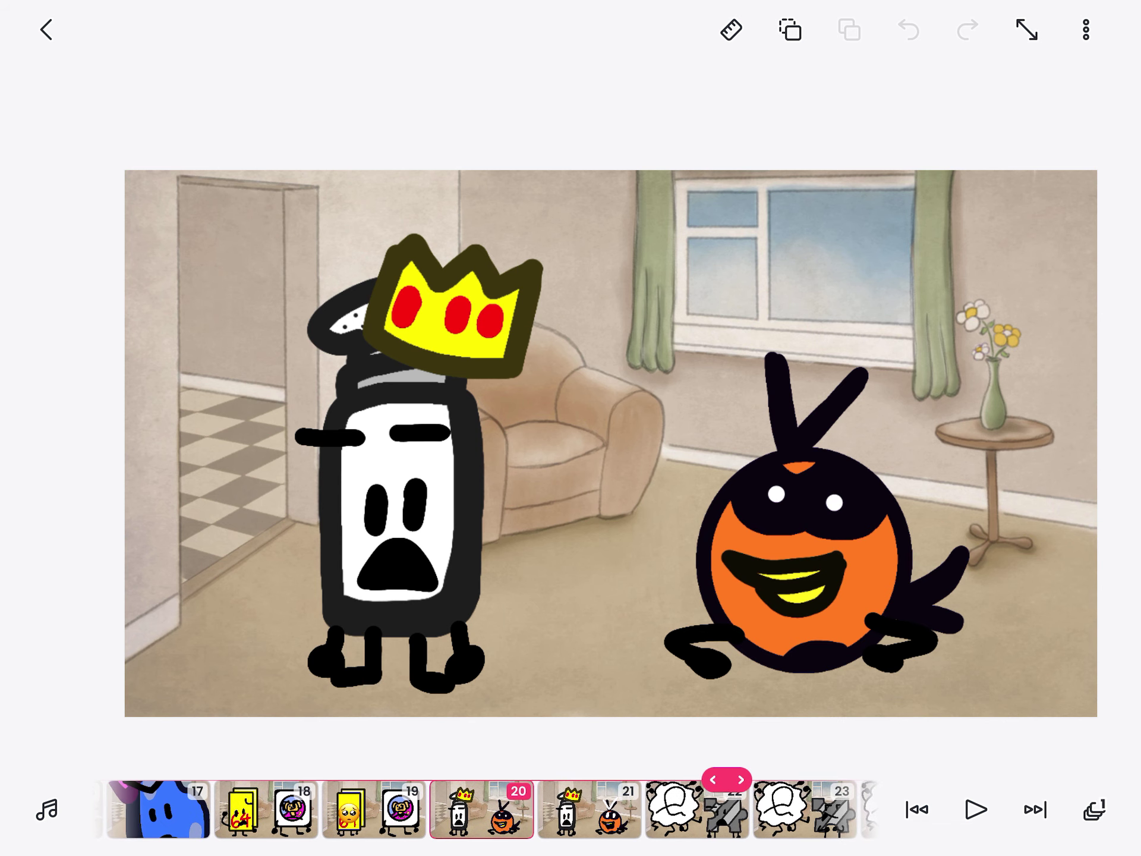
left_click(584, 809)
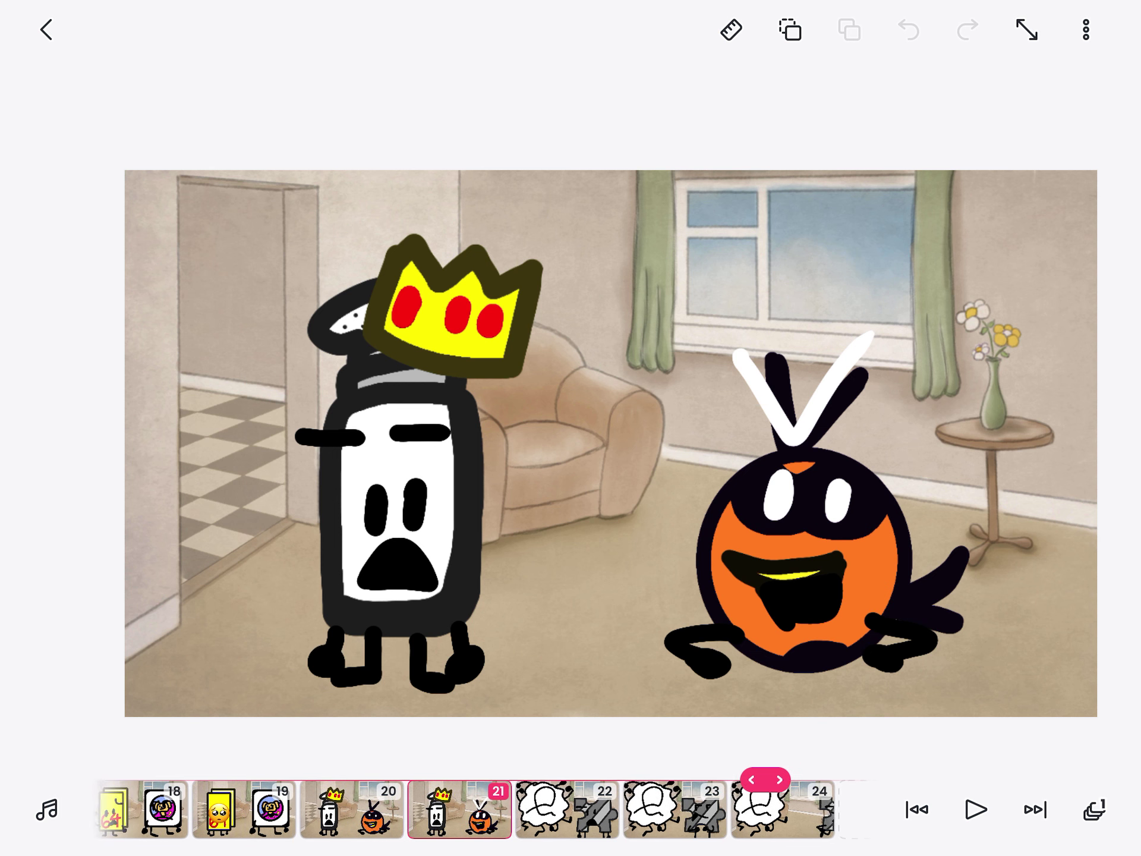
left_click(566, 810)
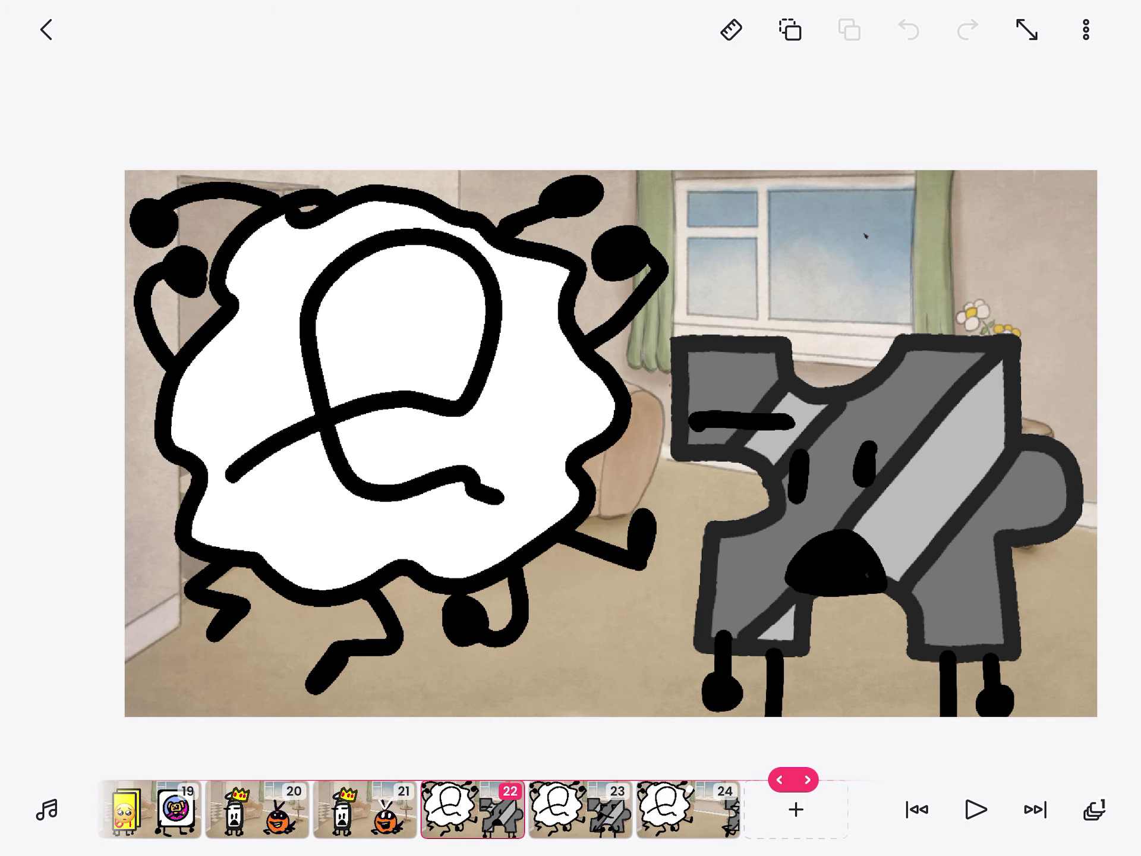
left_click(580, 808)
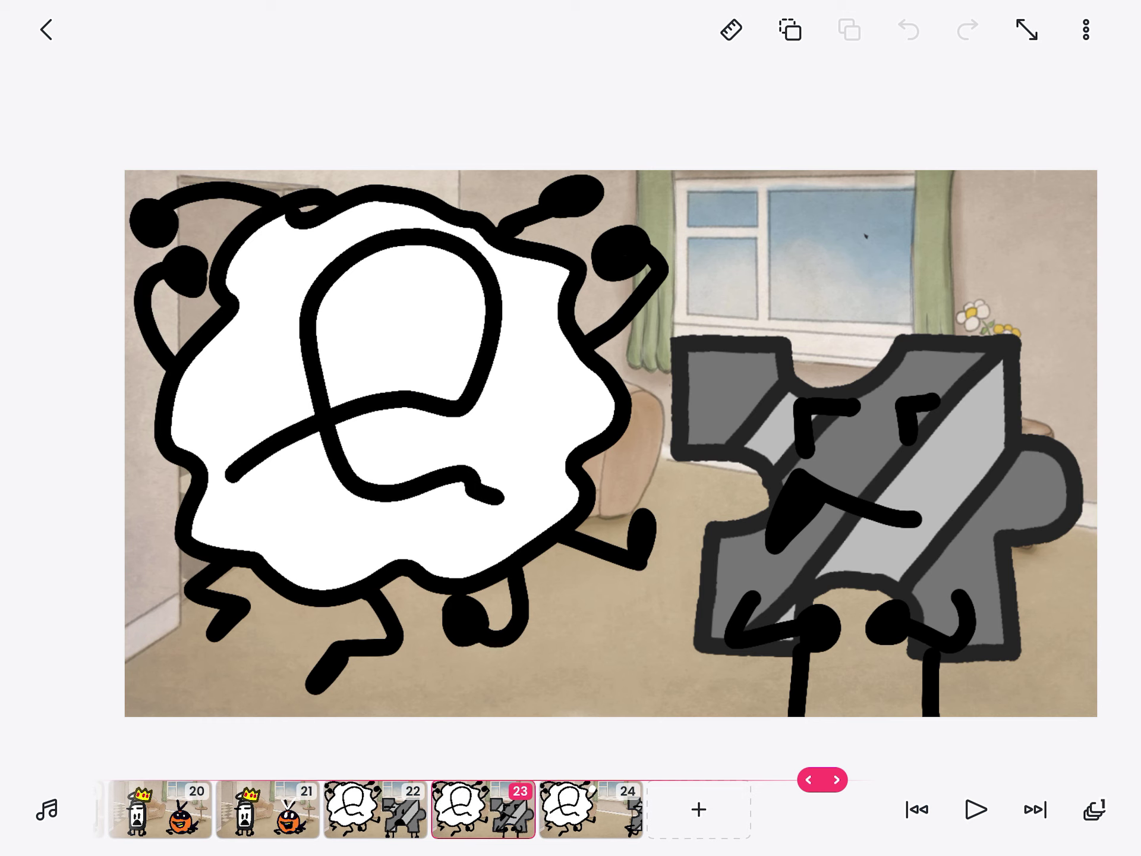
left_click(589, 808)
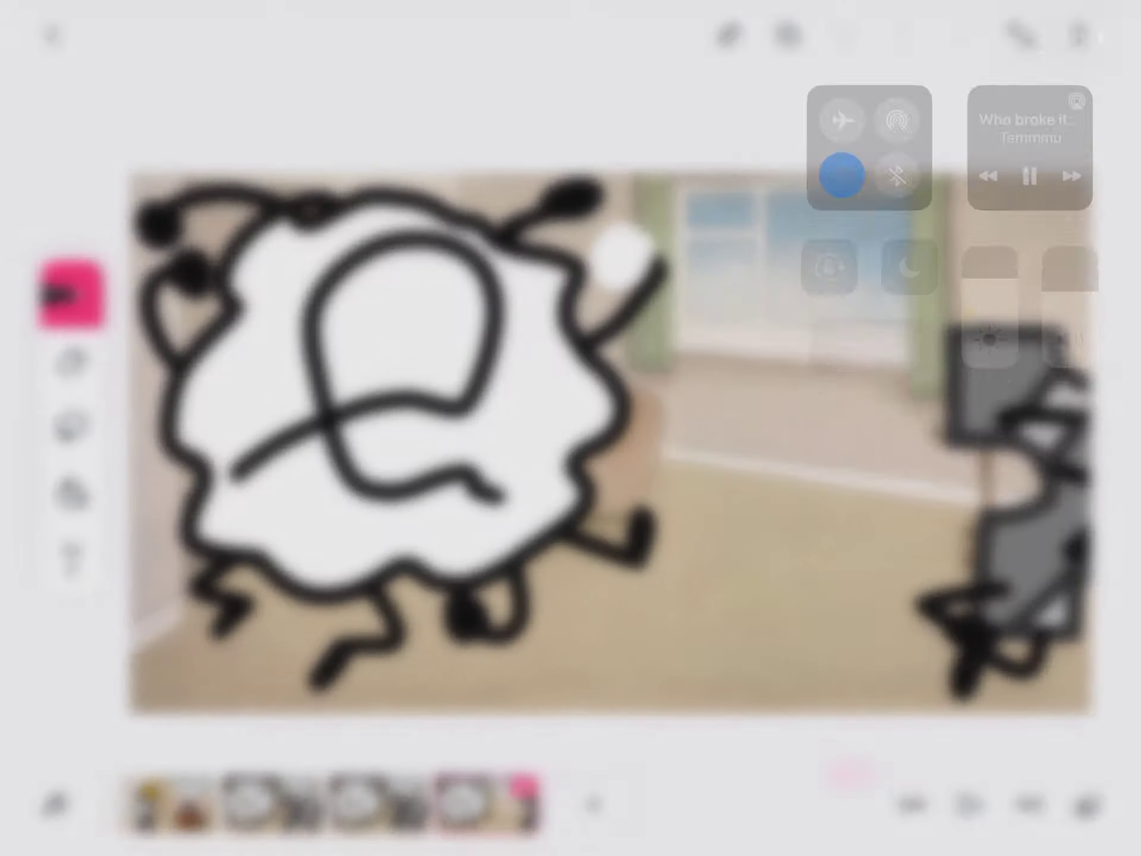